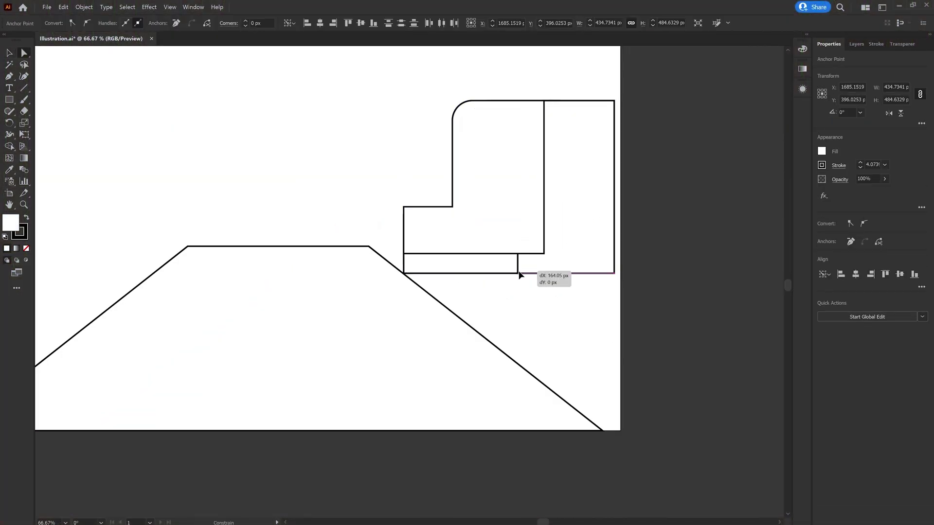
Round the chair's corners and place a perspective-distorted copy along the table's right edge.
drag(516, 244, 512, 236)
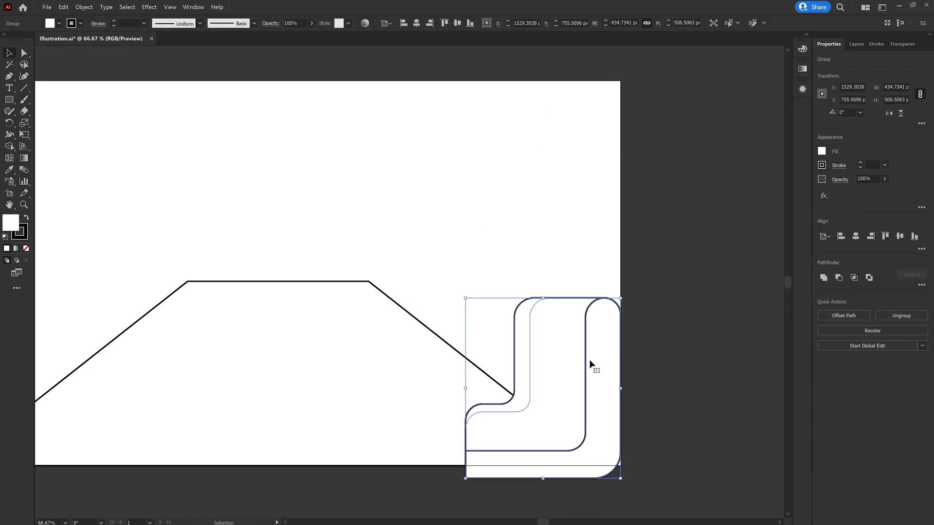
drag(590, 364, 541, 306)
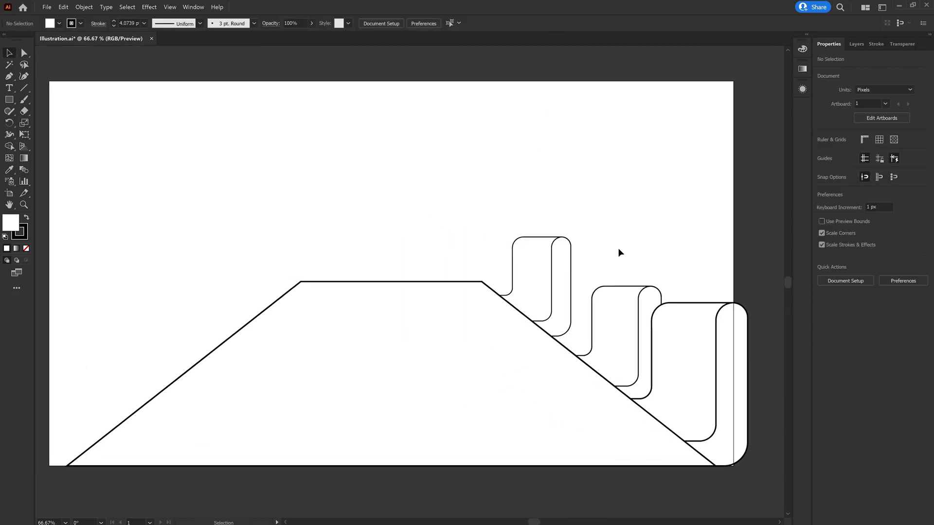
key(e)
drag(482, 233, 590, 292)
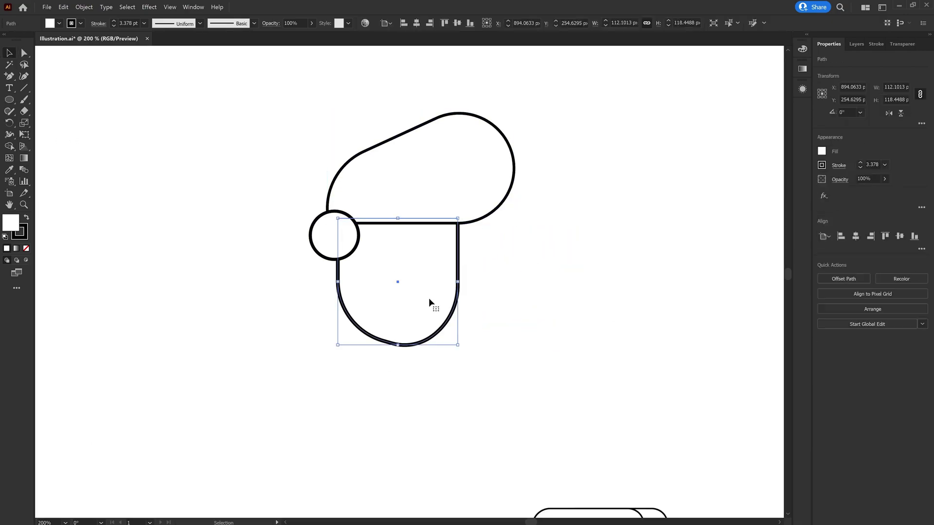
Fit the ear circle to the head and add rectangles over the lower head and ear edge.
drag(341, 236, 352, 246)
click(47, 191)
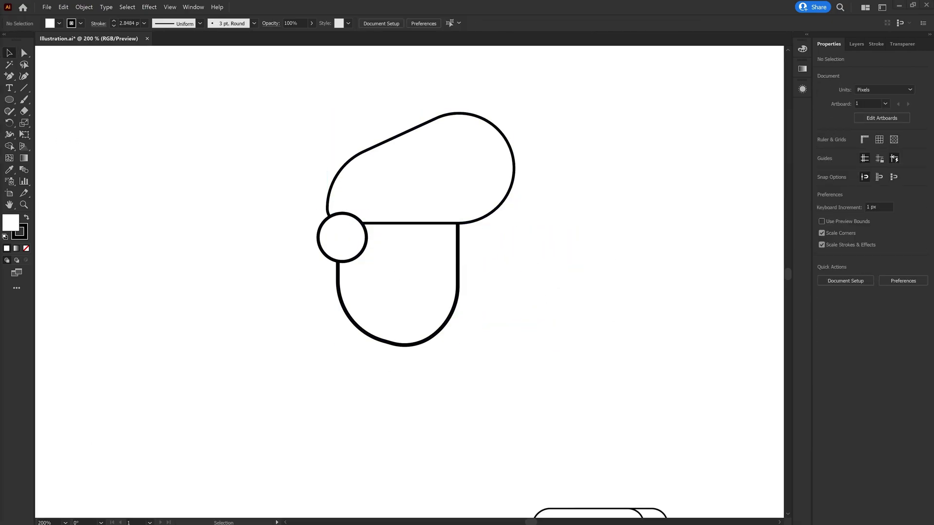
key(m)
drag(334, 277, 471, 359)
key(ctrl+shift+a)
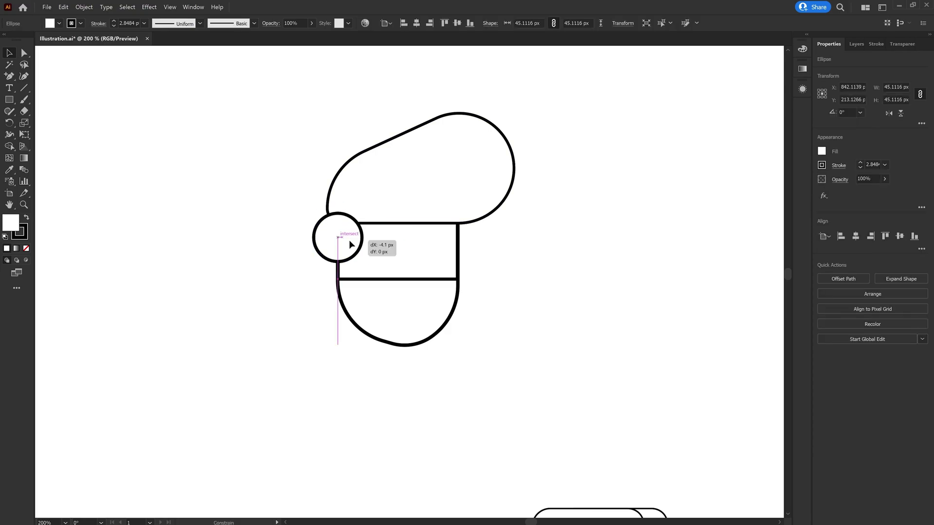
mouse_move(350, 207)
mouse_down()
mouse_move(372, 271)
mouse_move(368, 296)
mouse_up()
key(ctrl+equal)
key(ctrl+equal)
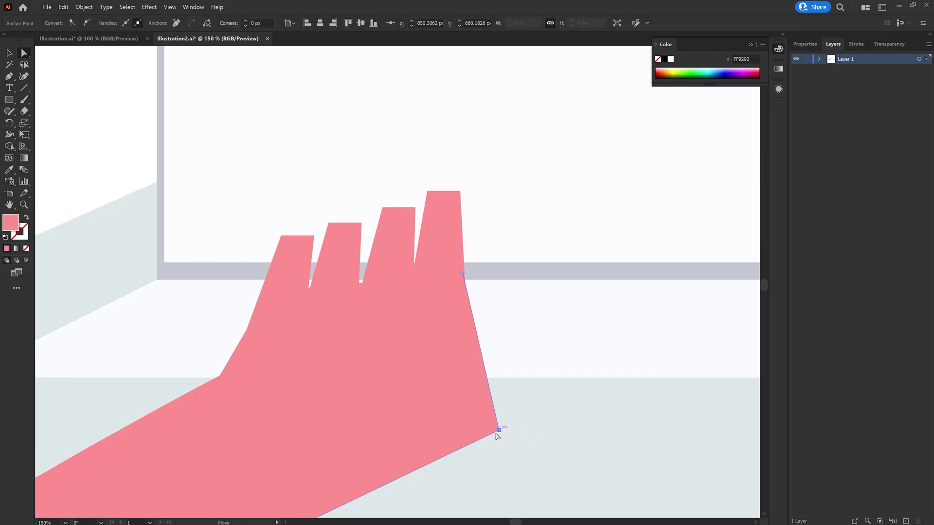
Lengthen the hand's top-right finger and add a second finger to the selection.
drag(488, 181, 493, 177)
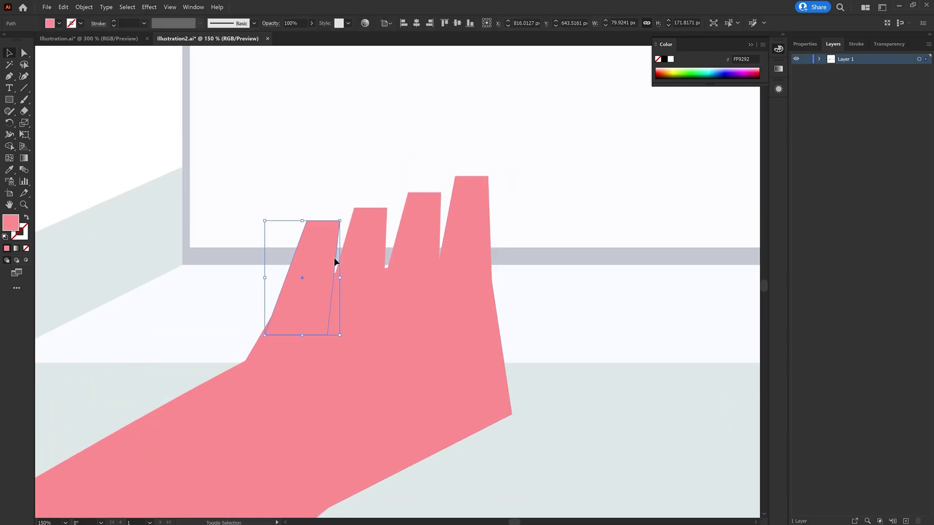
shift+click(361, 265)
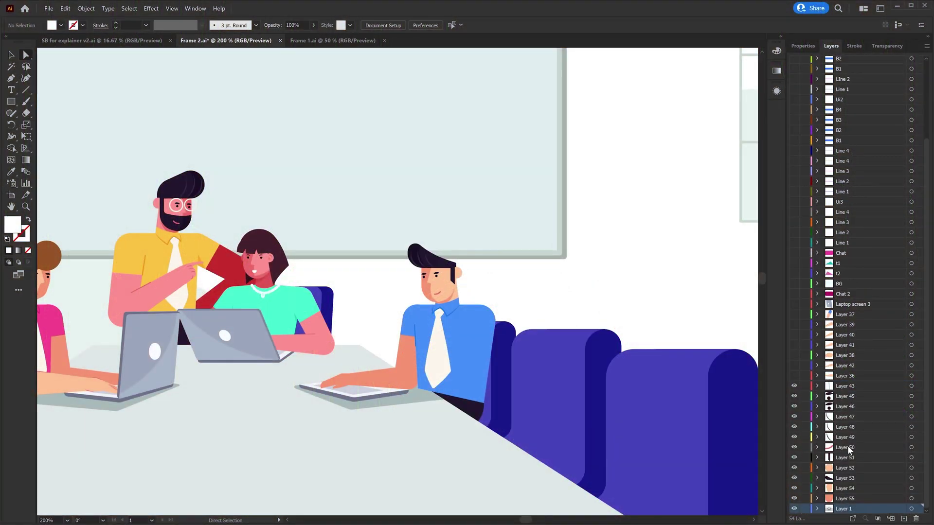
Rename Layer 55 to 'Face dark' and Layer 54 to 'Face light'.
click(910, 499)
double_click(846, 498)
text(Face dark)
key(Return)
double_click(844, 488)
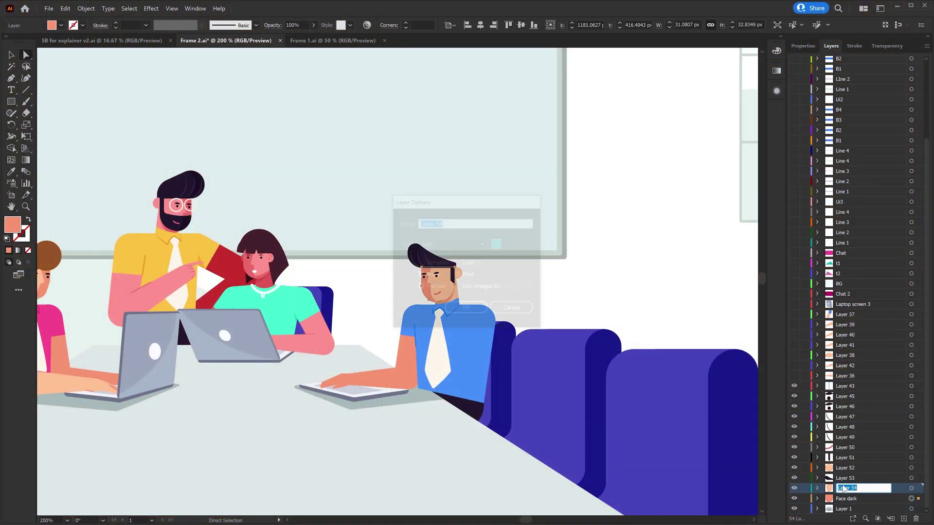
text(Face light)
key(Return)
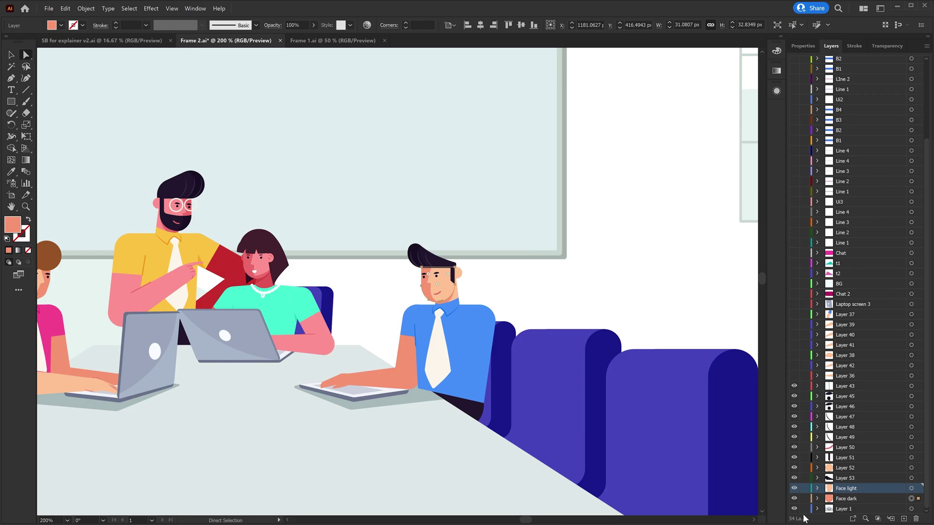
Select the man's hair, Layer 49 and Layer 52 skin artwork, zoomed in on his head.
click(911, 478)
shift+click(911, 436)
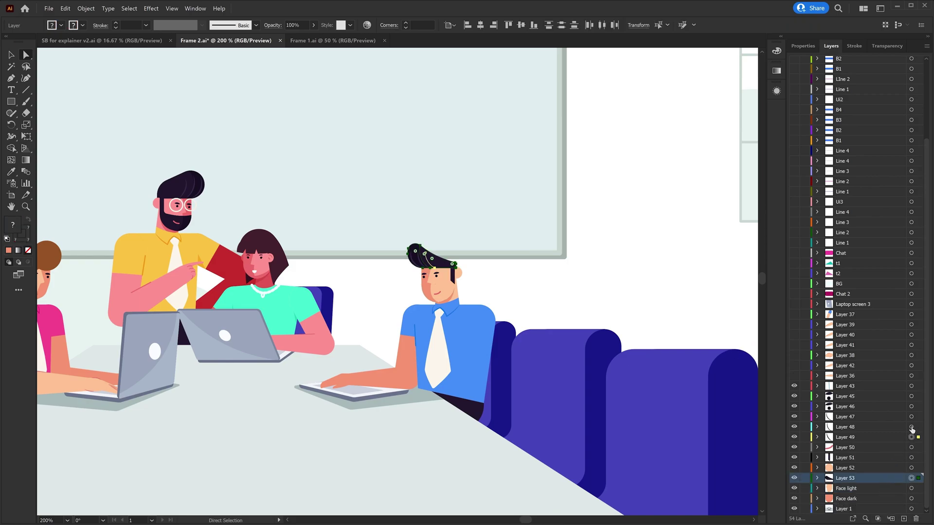
key(ctrl+equal)
key(ctrl+equal)
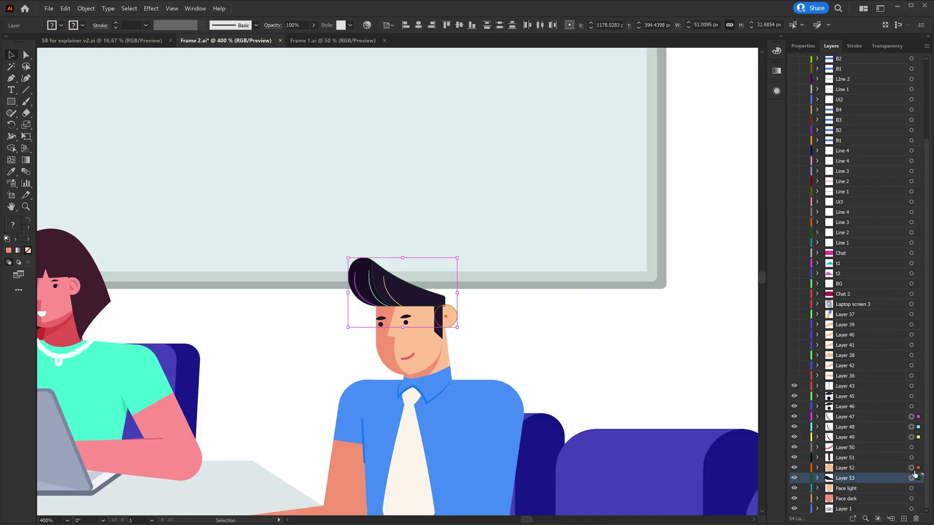
click(911, 468)
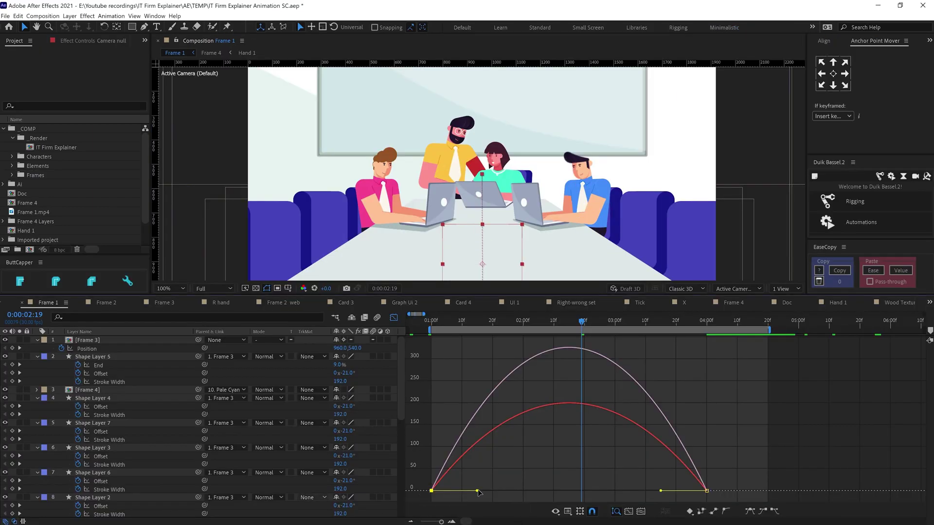
Drag the Bezier influence handles so the camera zoom eases out of its first keyframe and into its last.
drag(506, 489, 627, 491)
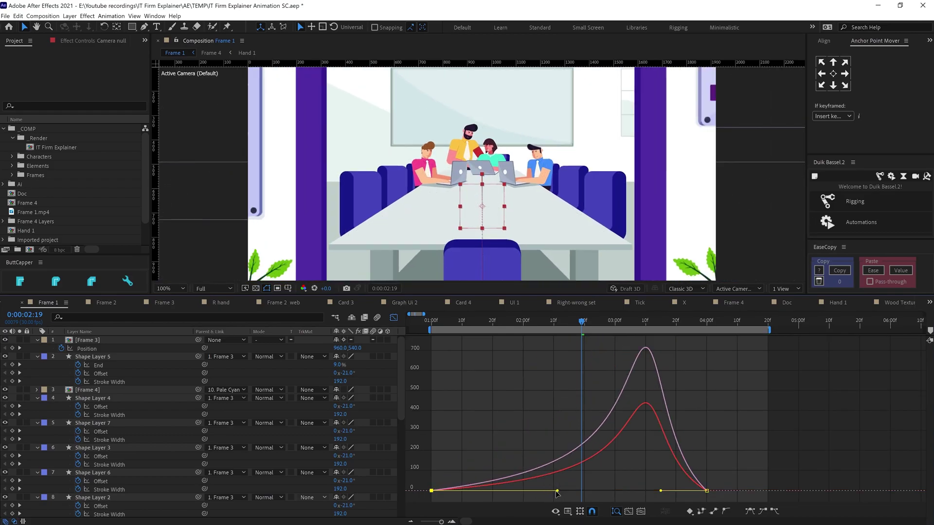
drag(721, 485, 673, 491)
drag(557, 490, 568, 491)
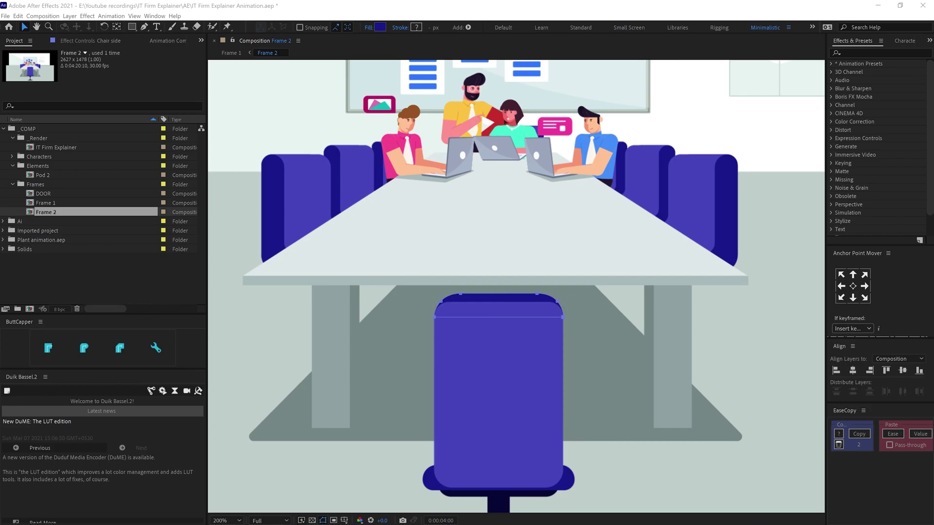
Zoom the Frame 2 viewer in on the chair's top edge.
key(period)
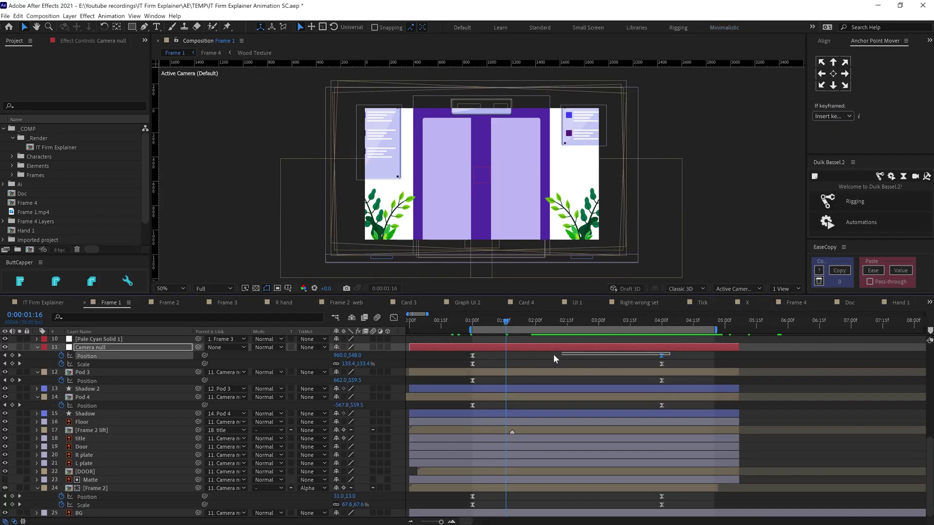
Copy the easing in EaseCopy, apply it to the selected zoom keyframes, and view their speed curves.
click(840, 270)
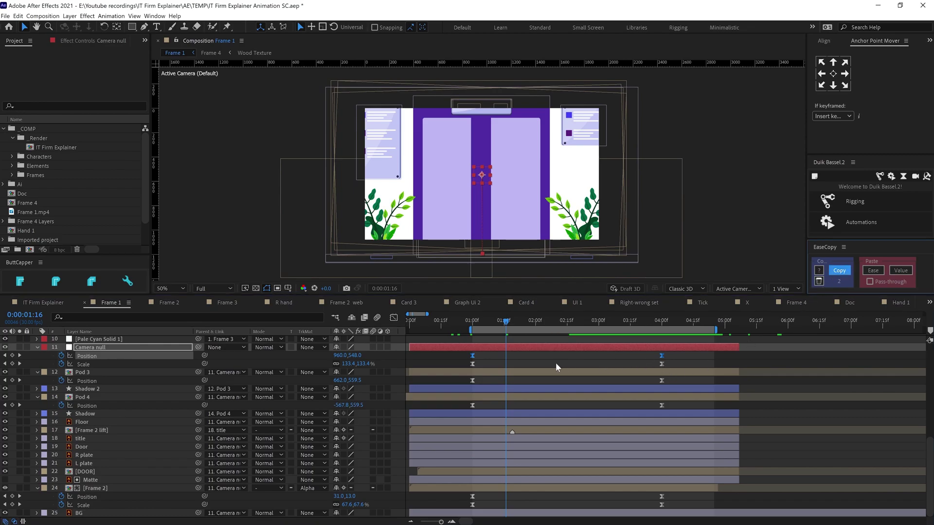
key(ctrl+alt+a)
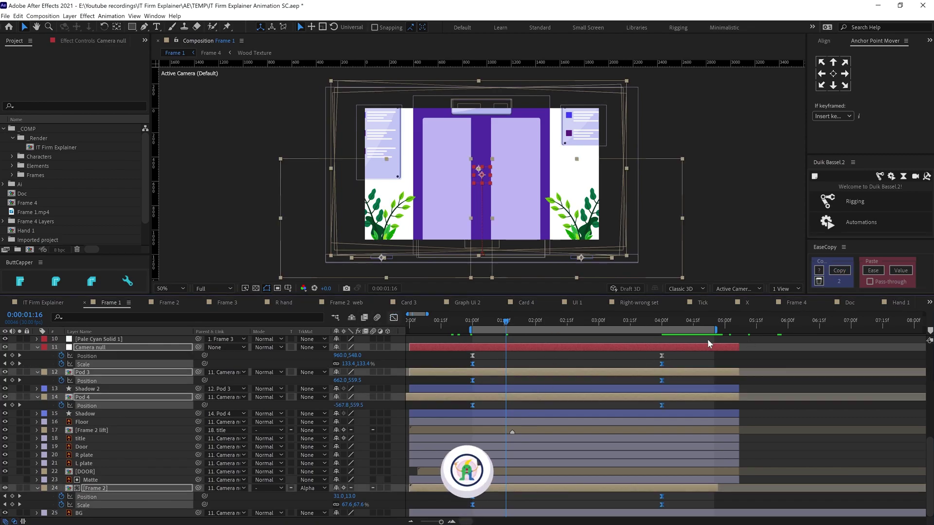
click(869, 272)
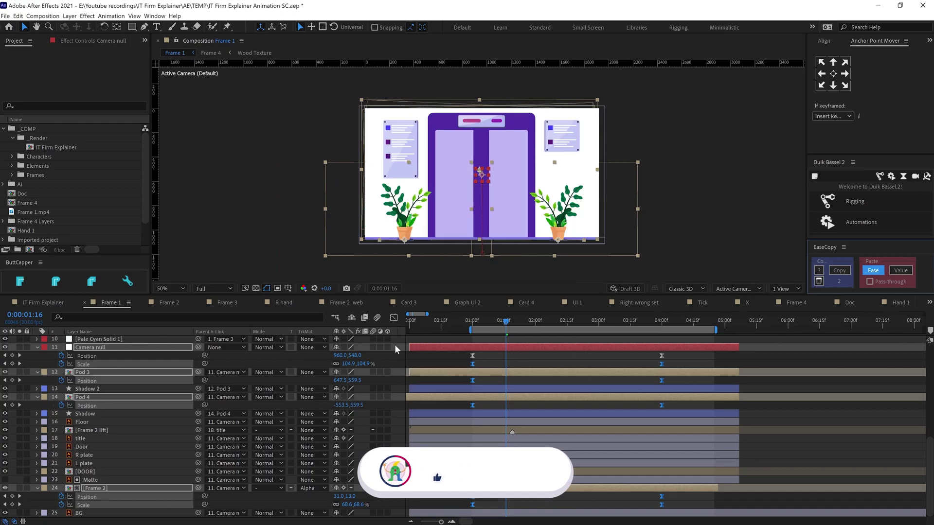
click(394, 318)
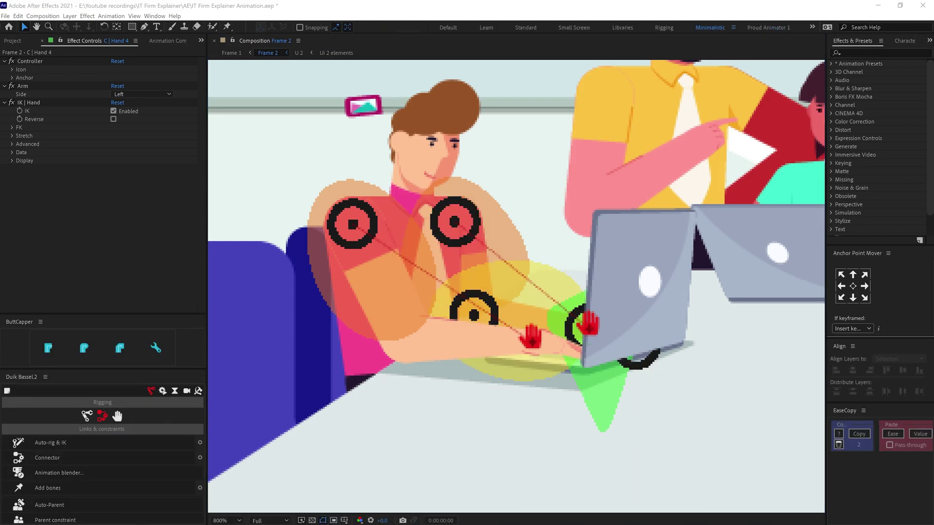
Undo back to the Hand 3 controller, then select the character's Neck and Body layers.
key(ctrl+z)
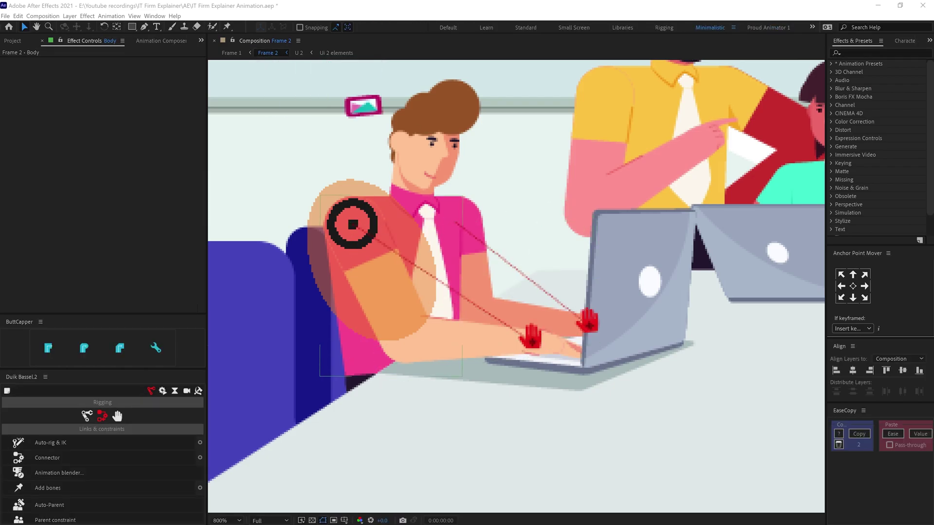
click(411, 194)
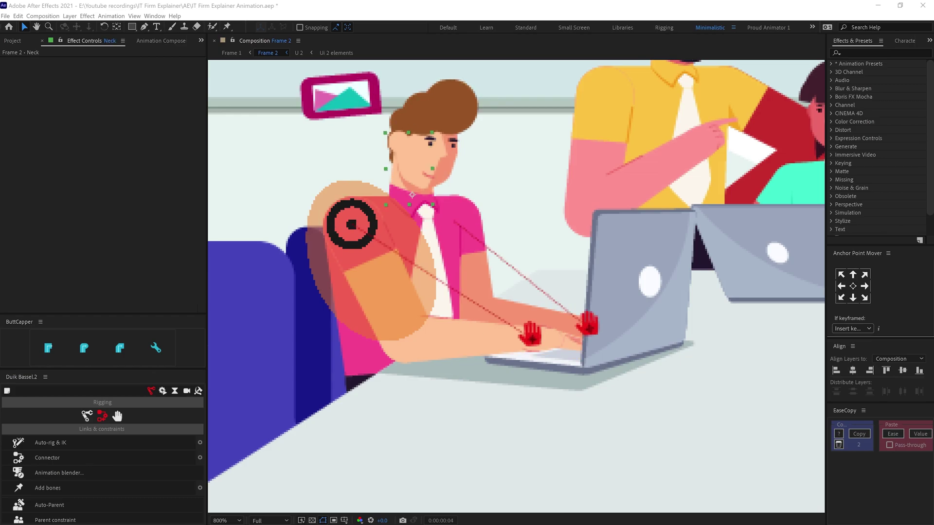
click(452, 273)
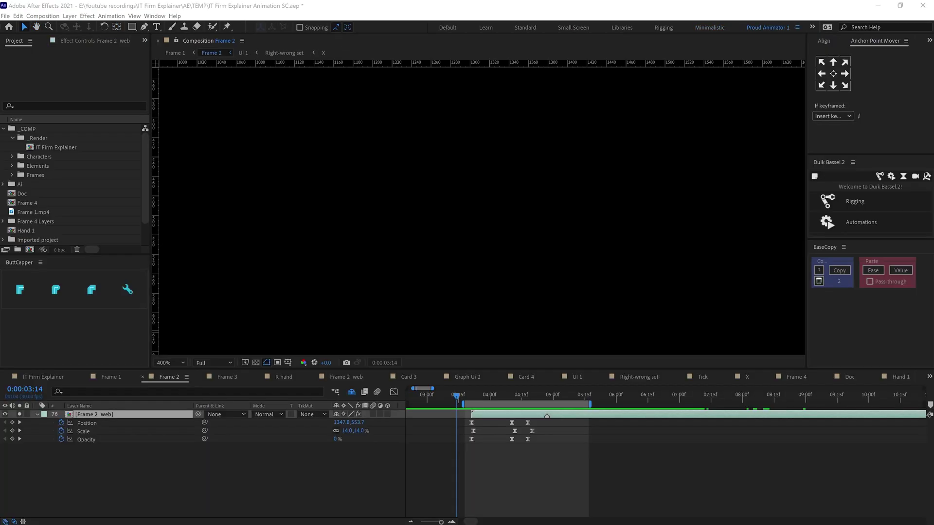
Deselect the Frame 2 web layer.
click(340, 477)
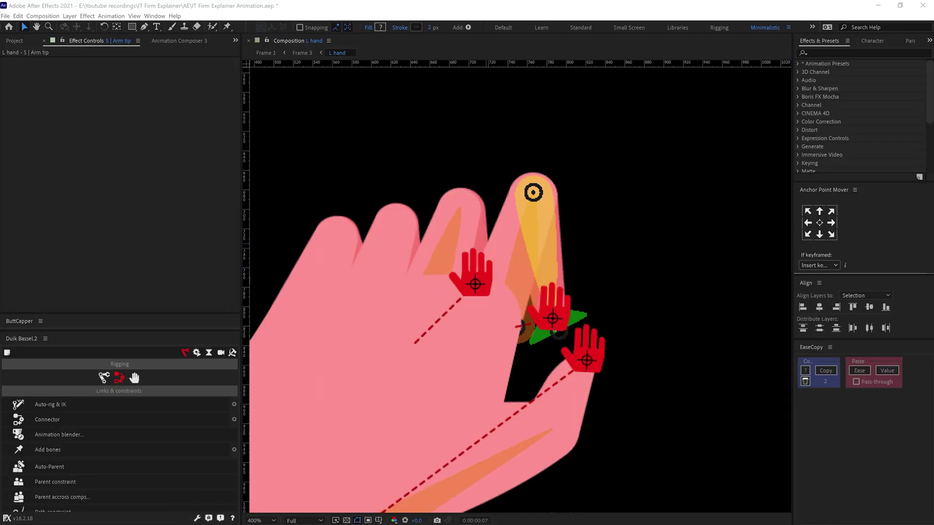
Select all the L hand arm layers and rig them with Duik's Auto-rig & IK.
key(ctrl+Down)
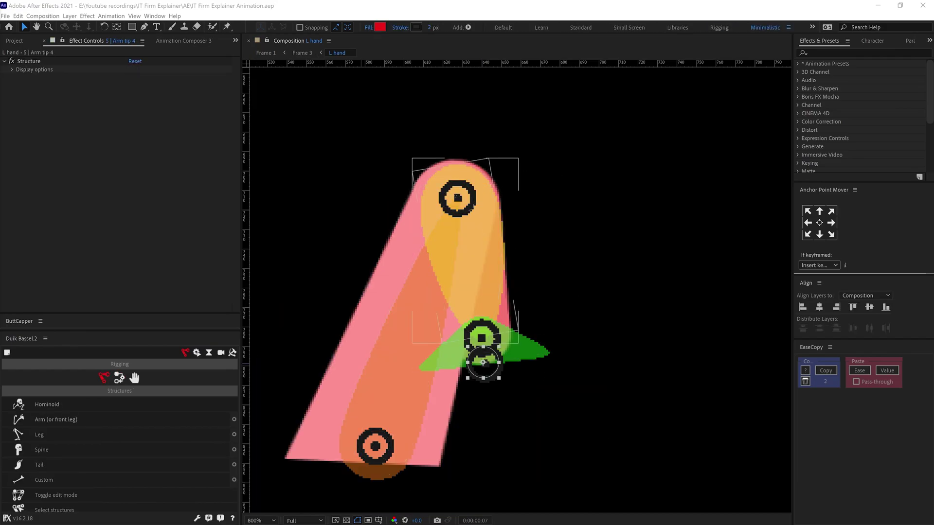
key(ctrl+a)
click(104, 377)
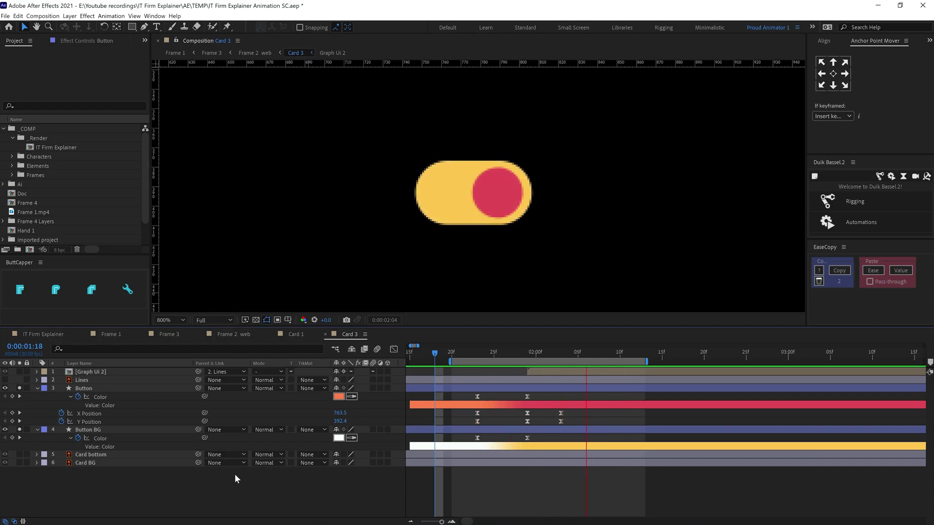
Open the Graph Ui 2 precomp from the Card 3 composition.
double_click(419, 372)
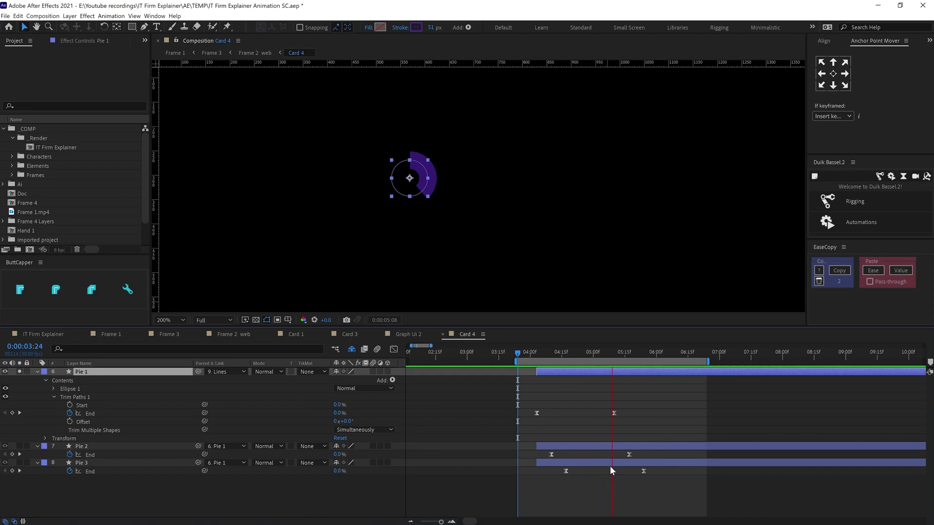
Stop the Card 4 pie chart preview and set the current time to 0:00:03:18.
key(space)
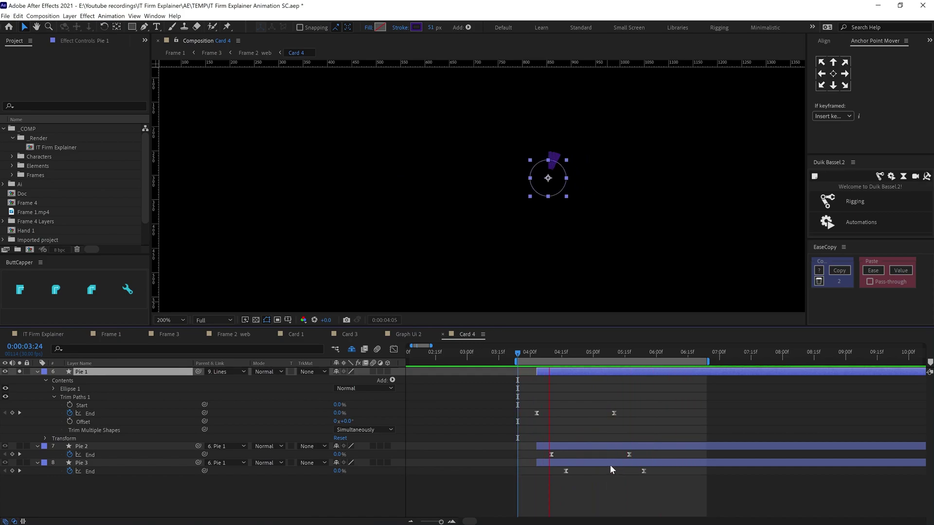
click(494, 489)
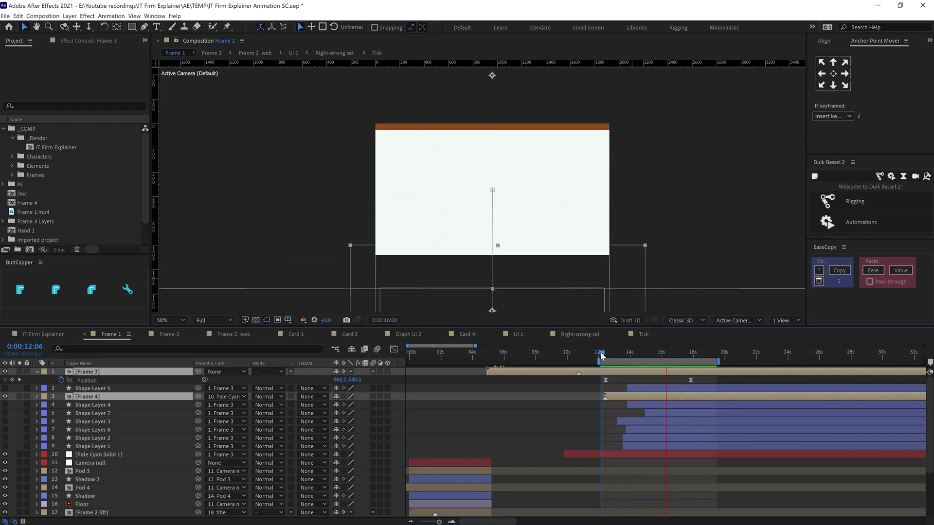
Drag the first Frame 3 position keyframe's speed handle right for a late peak, then preview.
key(shift+F3)
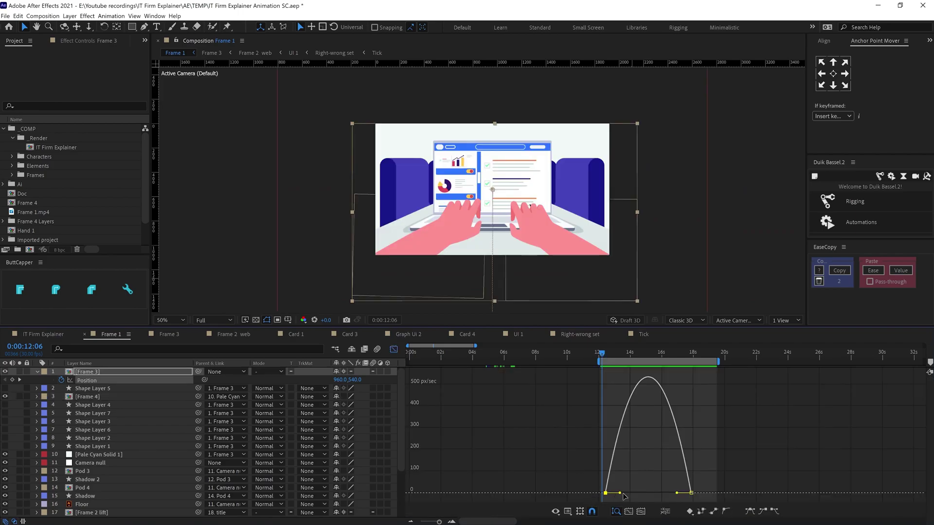
drag(622, 493, 679, 495)
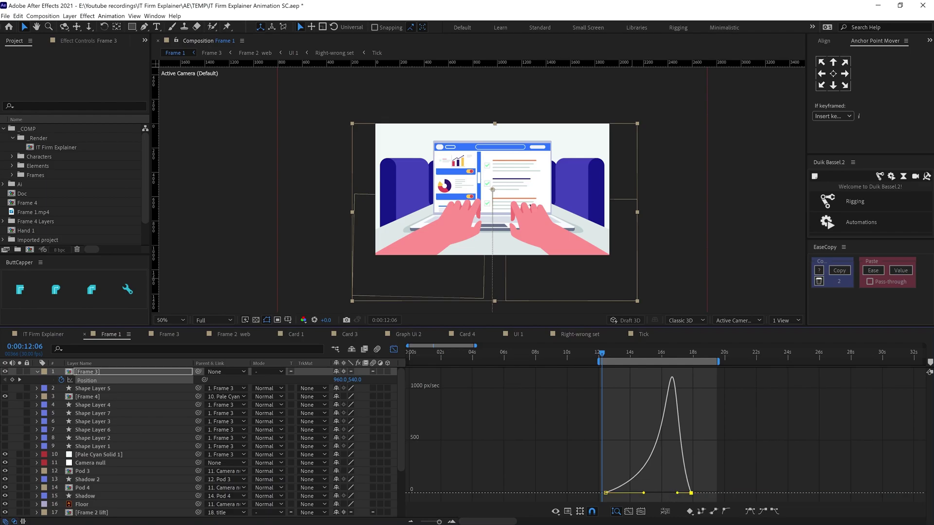
key(shift+F3)
key(space)
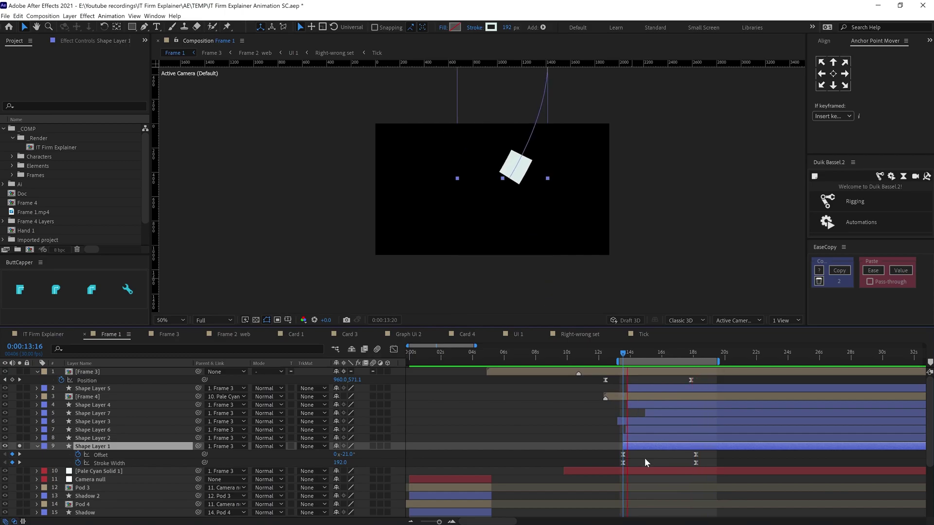
Solo the paper sheet shape layers together.
drag(19, 437, 19, 404)
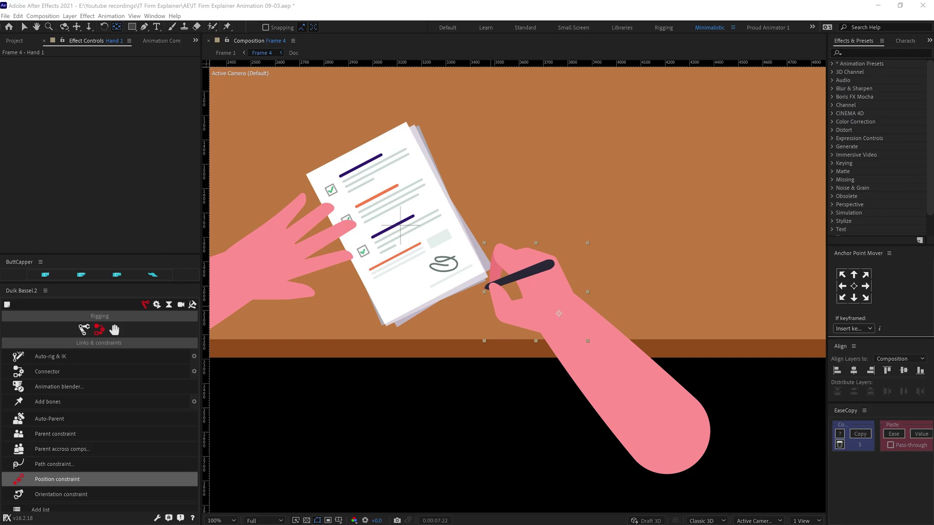
Rotate the Forearm 1 layer upward until the pen touches the signature line.
click(652, 396)
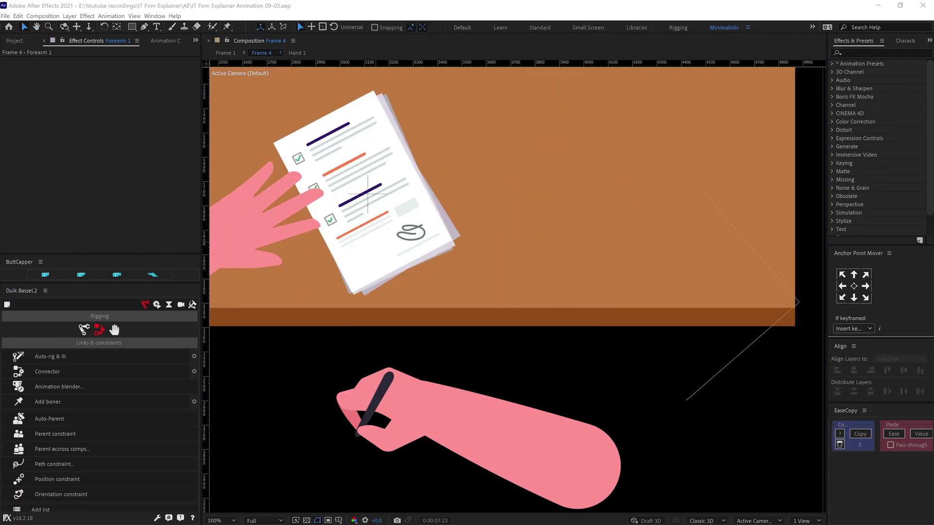
click(535, 452)
drag(596, 439, 575, 471)
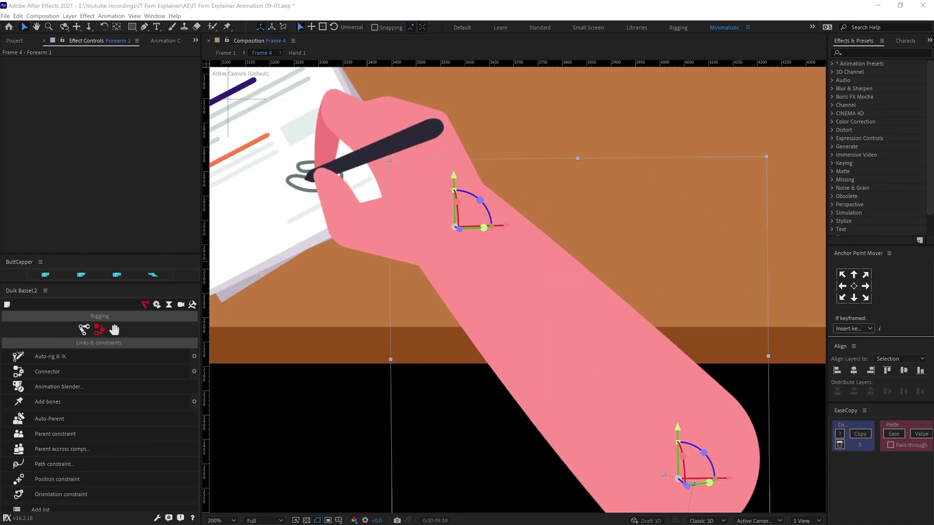